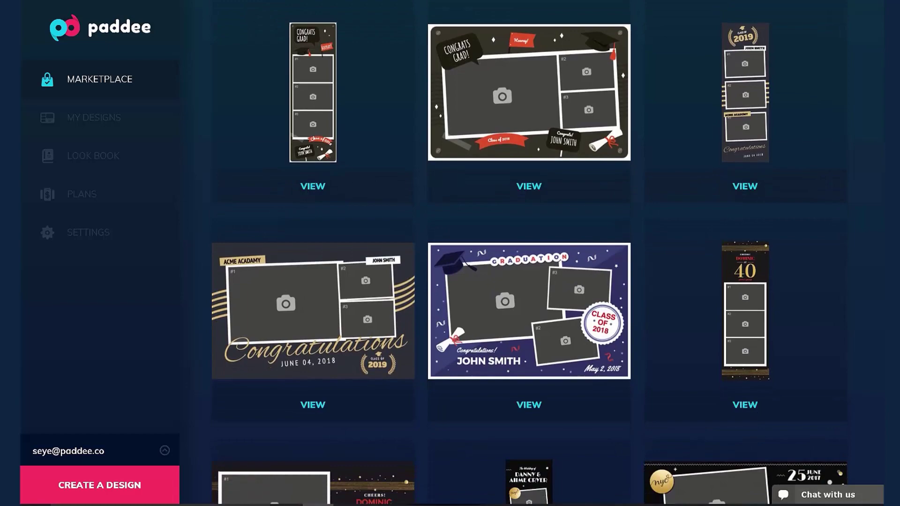
scroll(528, 254, "down", 1)
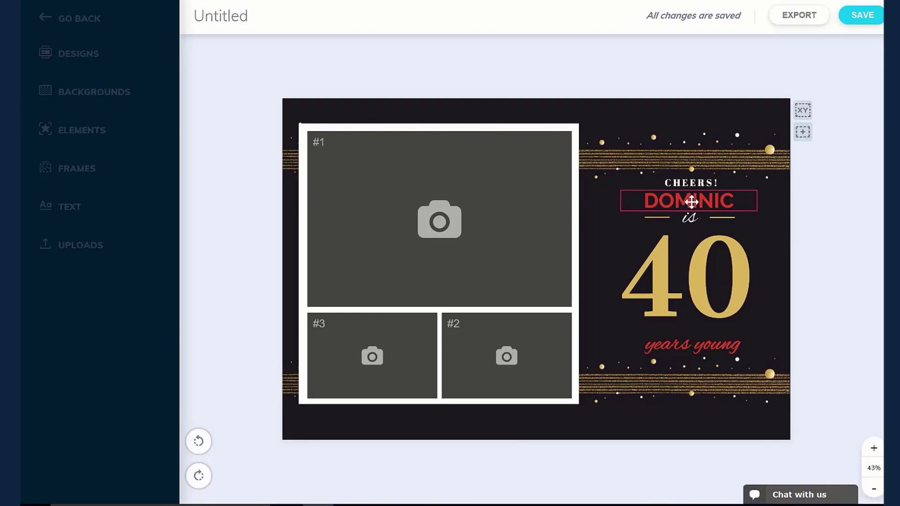
Change the template name from DOMINIC to KEVIN and the age from 40 to 45
left_click(692, 202)
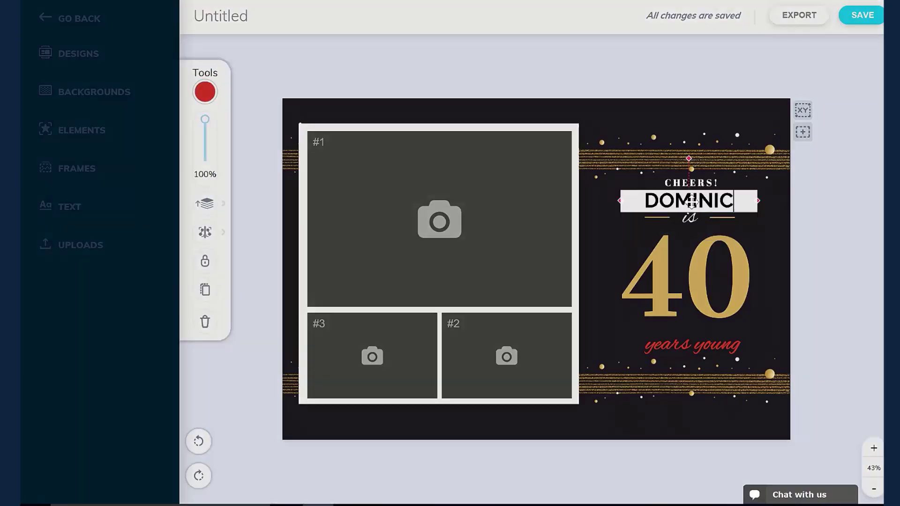
type("KEVIN")
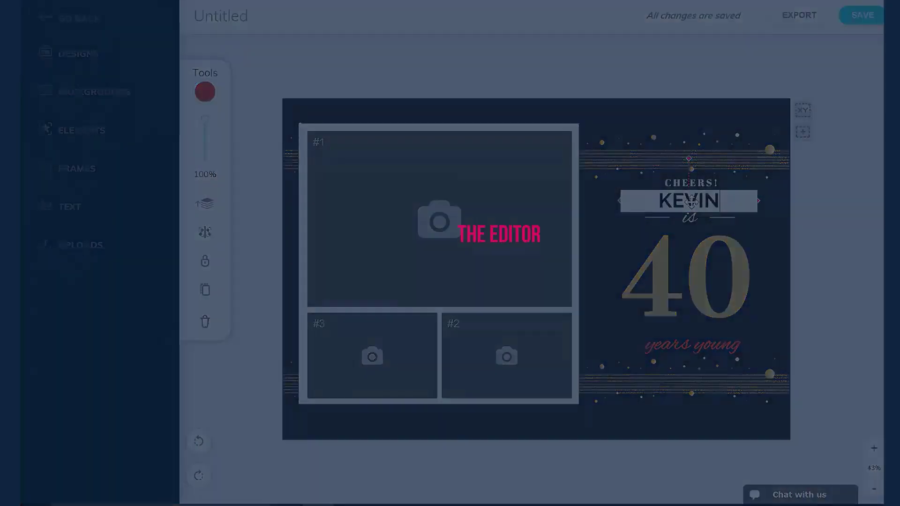
left_click(700, 262)
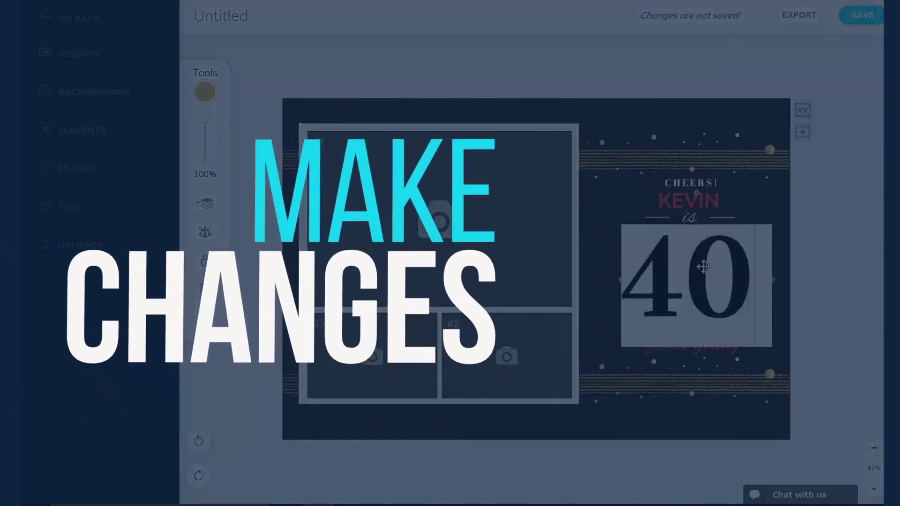
double_click(702, 266)
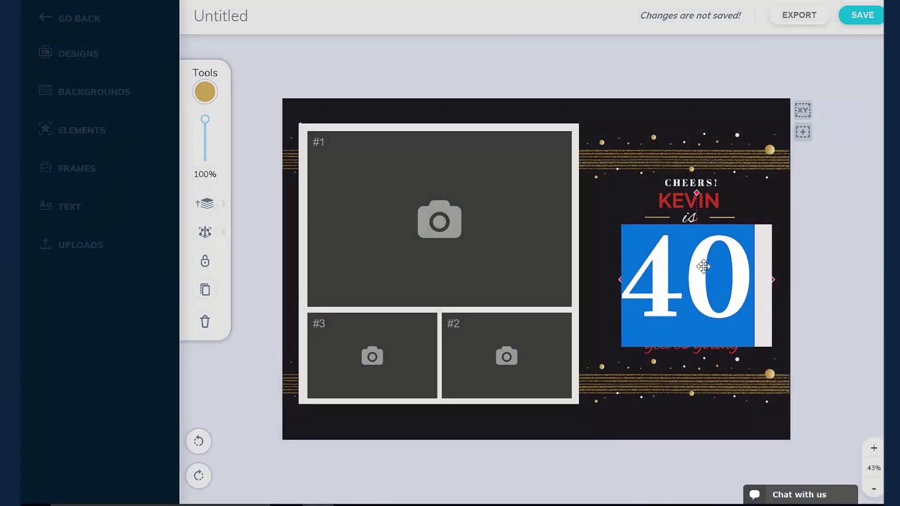
type("45")
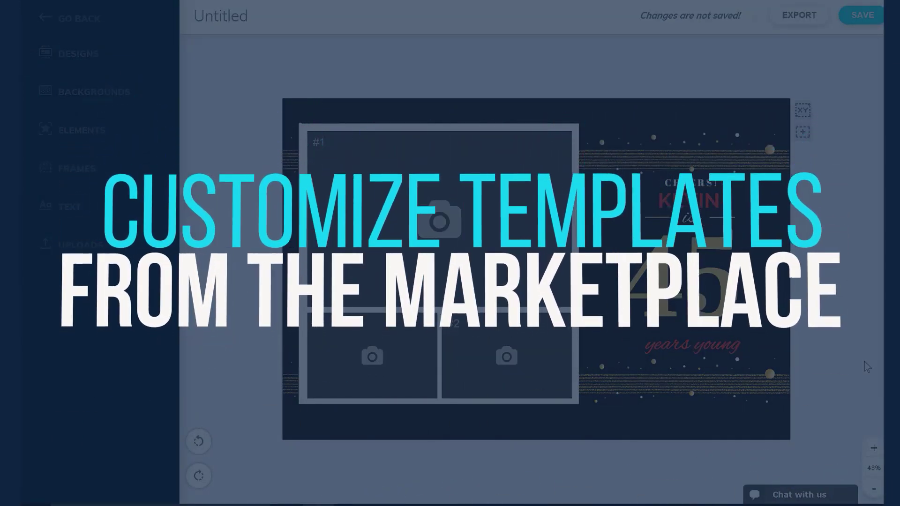
left_click(799, 17)
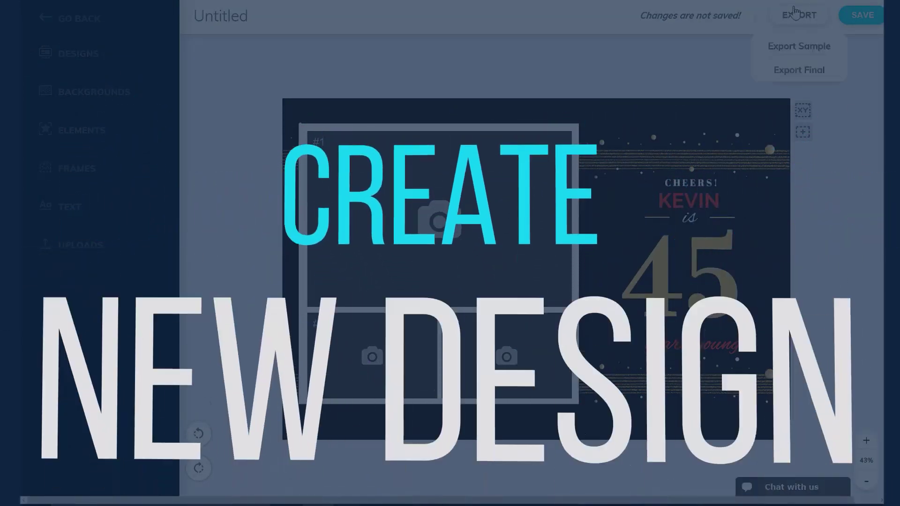
Choose Export Final and pick the target photo booth software for the KEVIN is 45 design
left_click(799, 70)
left_click(472, 282)
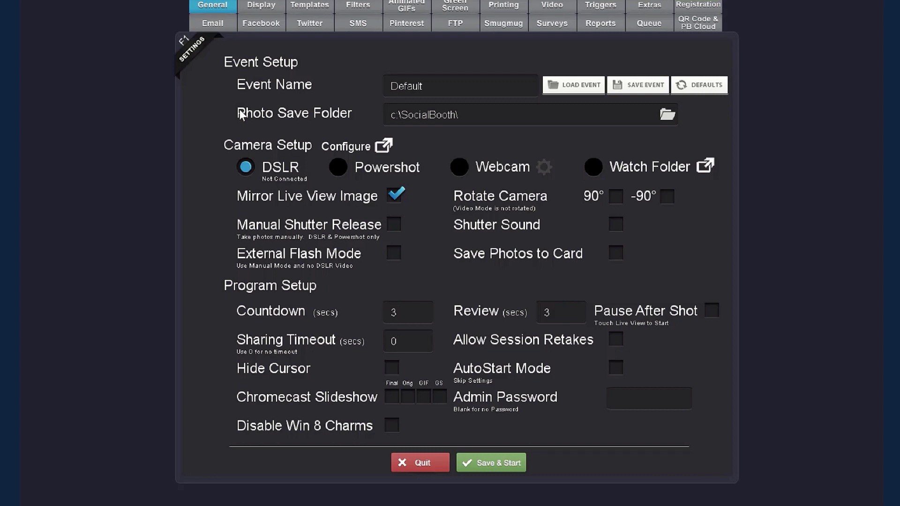
Load coordinates.txt into the SocialBooth template and close the coordinates table
left_click(315, 6)
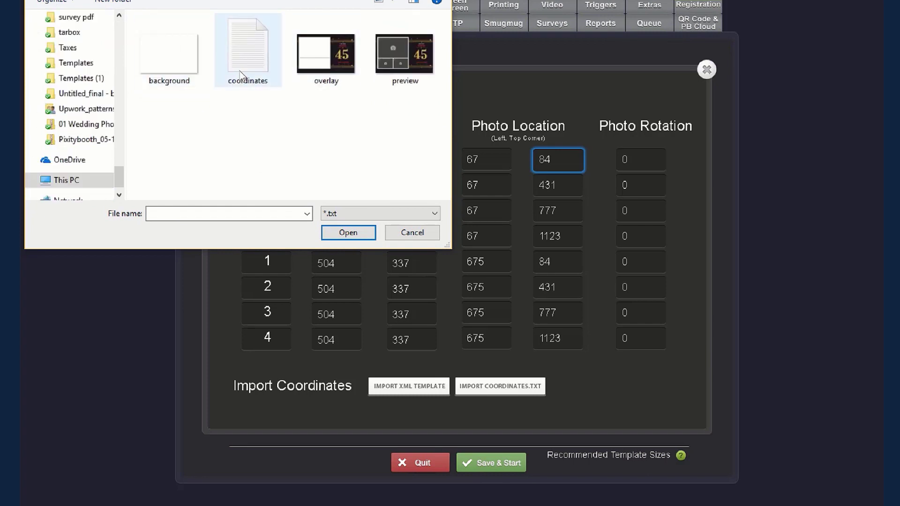
key("Return")
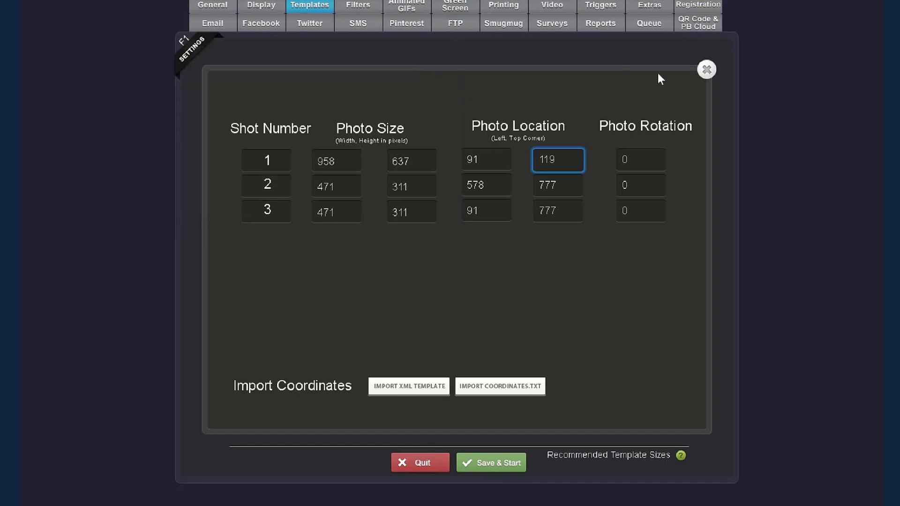
left_click(706, 68)
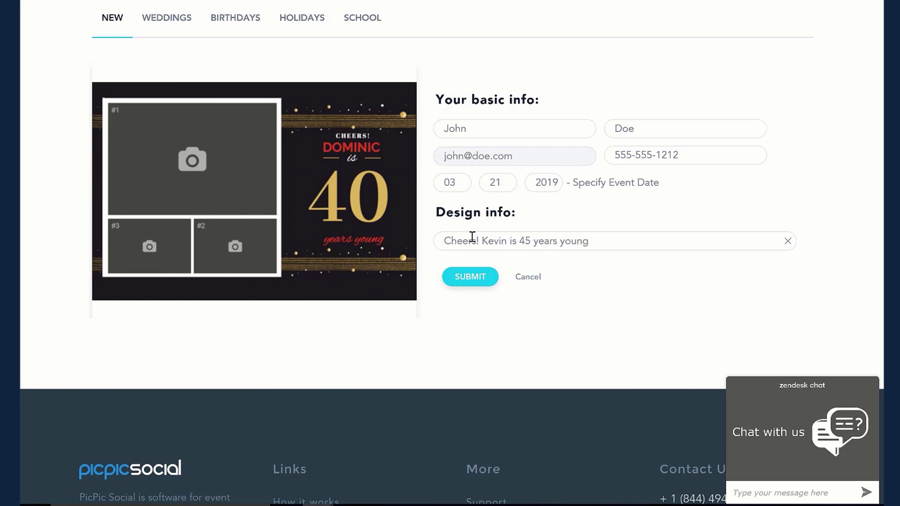
Submit the filled-in Look Book form asking for 'Cheers! Kevin is 45 years young'
left_click(478, 275)
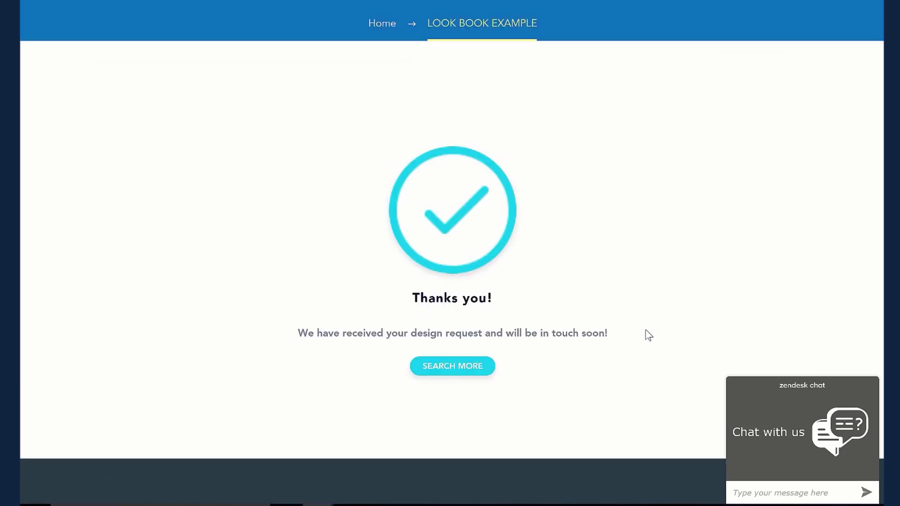